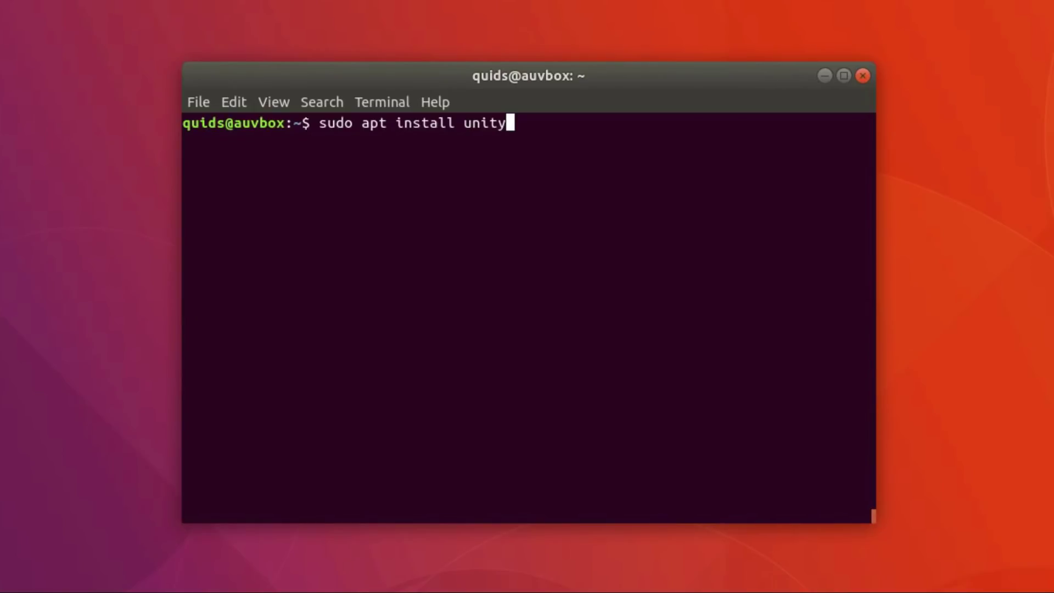
Step: Run 'sudo apt install unity' and answer y to install the 108 new packages
key("Return")
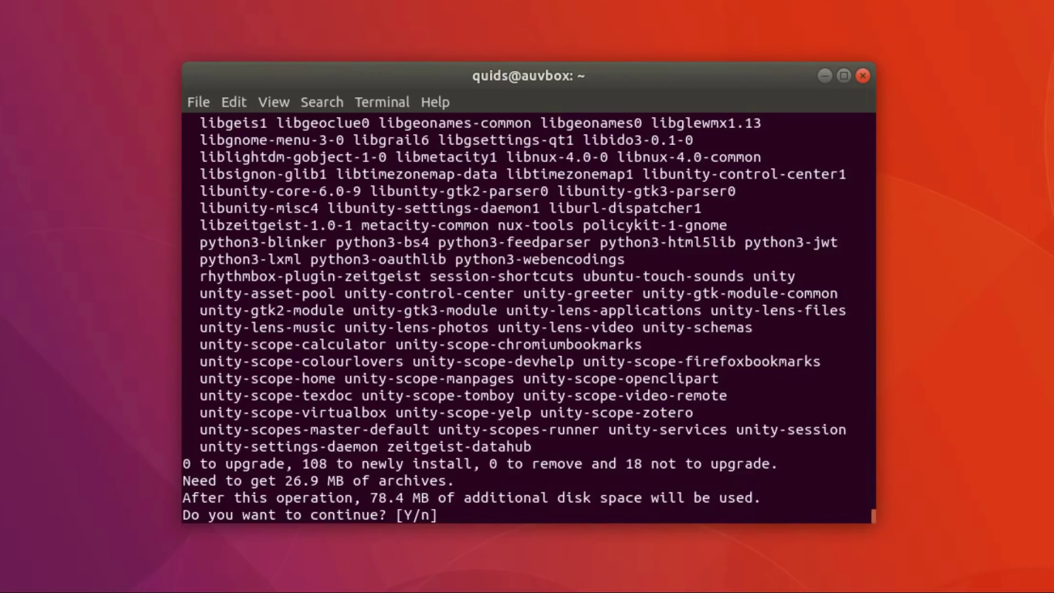
type("y")
key("Return")
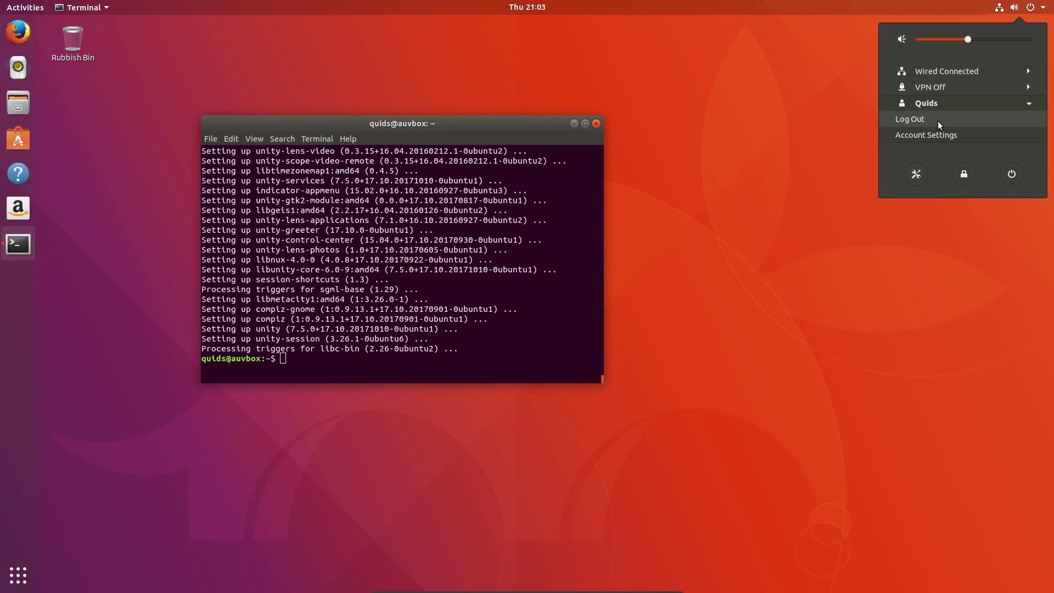
Step: Log out, confirm, and sign back in choosing the Unity session
left_click(937, 121)
left_click(598, 334)
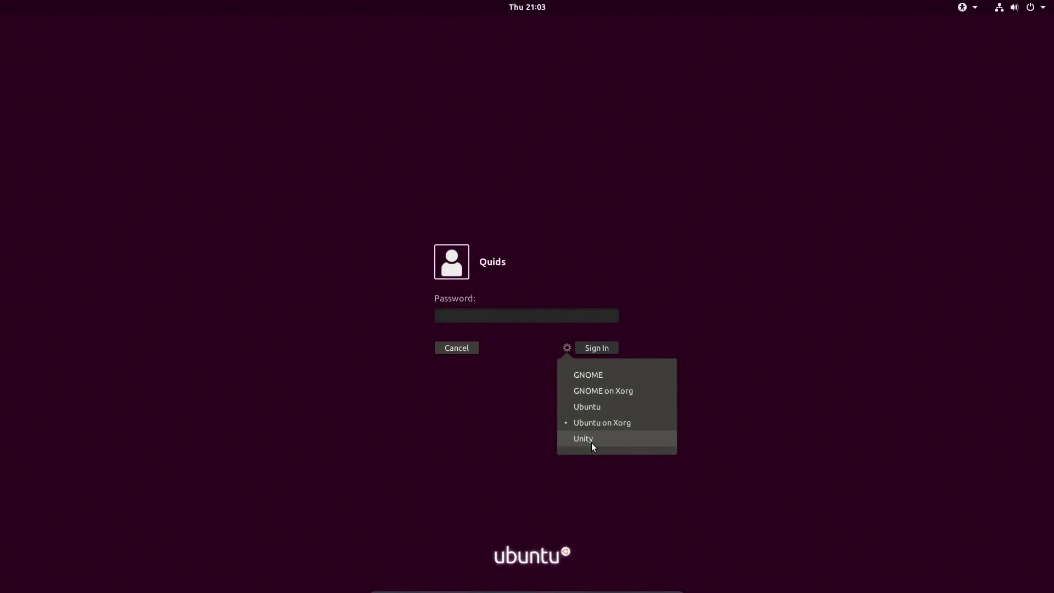
left_click(591, 439)
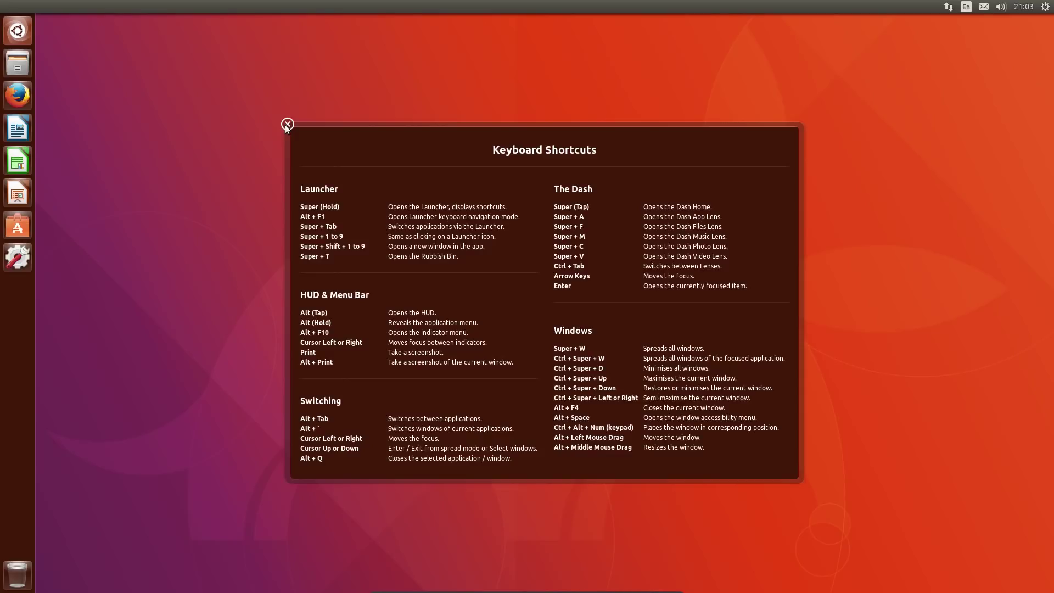
Step: Set the London Eye photo as wallpaper via Change Background, keeping launcher icon size 48
left_click(287, 124)
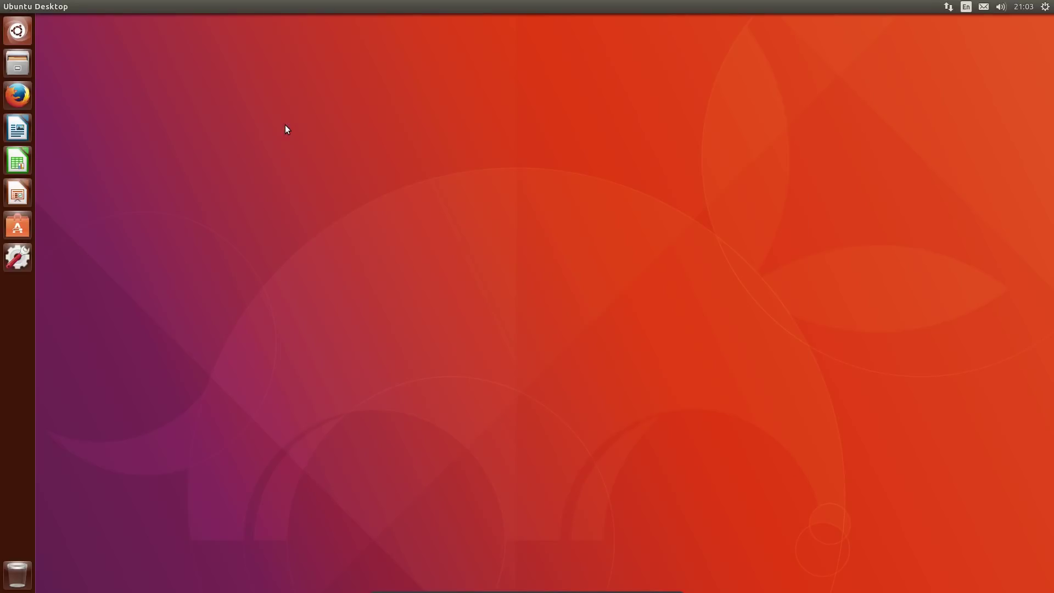
right_click(286, 125)
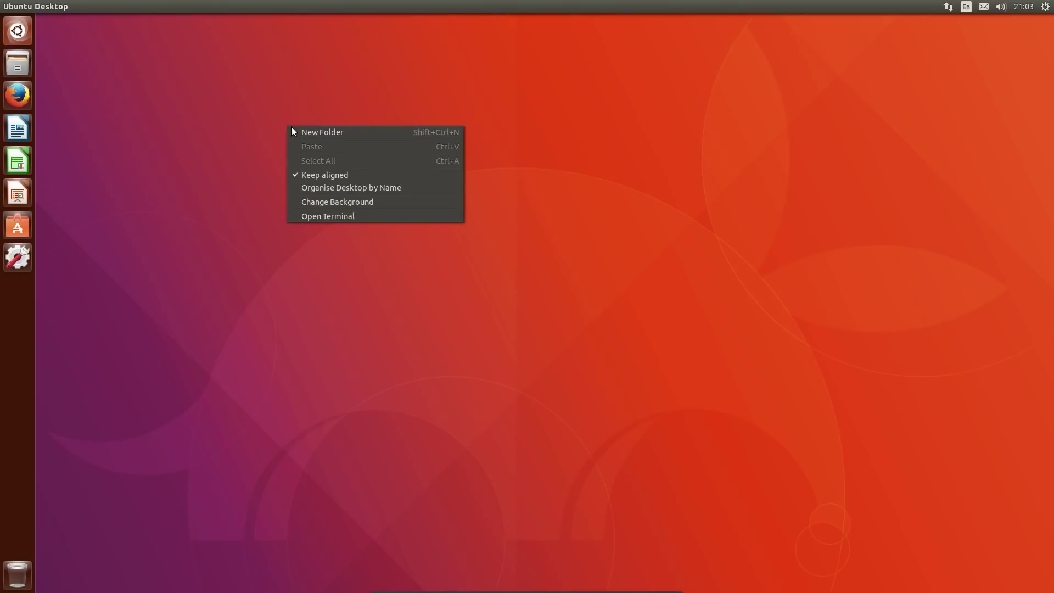
left_click(348, 202)
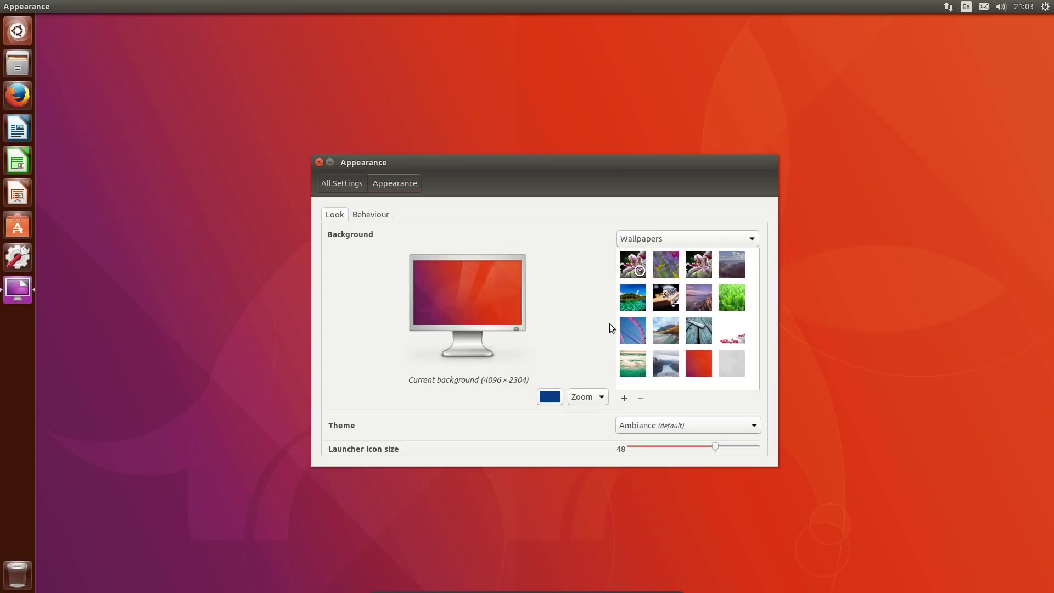
left_click(625, 327)
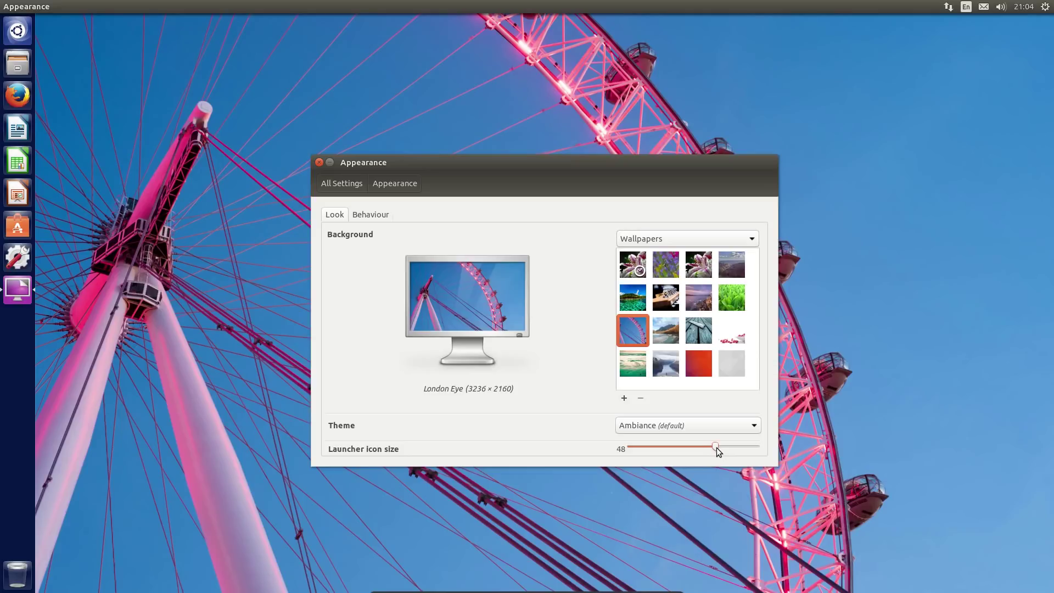
left_click_drag(716, 447, 708, 449)
Step: Set Visual effects to High on the Behaviour tab of Appearance settings
left_click(385, 216)
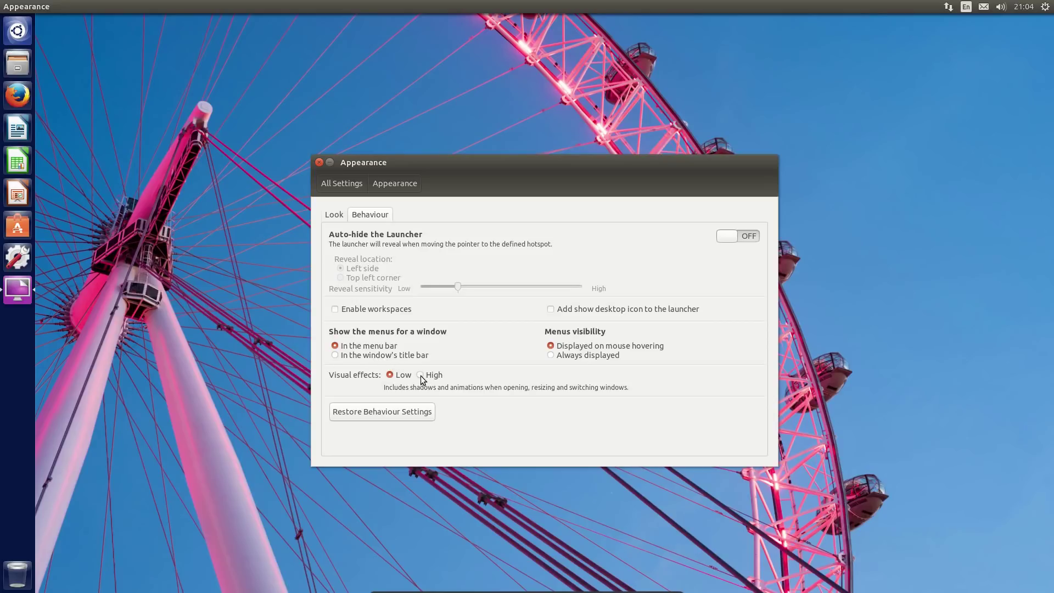
left_click_drag(500, 162, 467, 156)
left_click(406, 372)
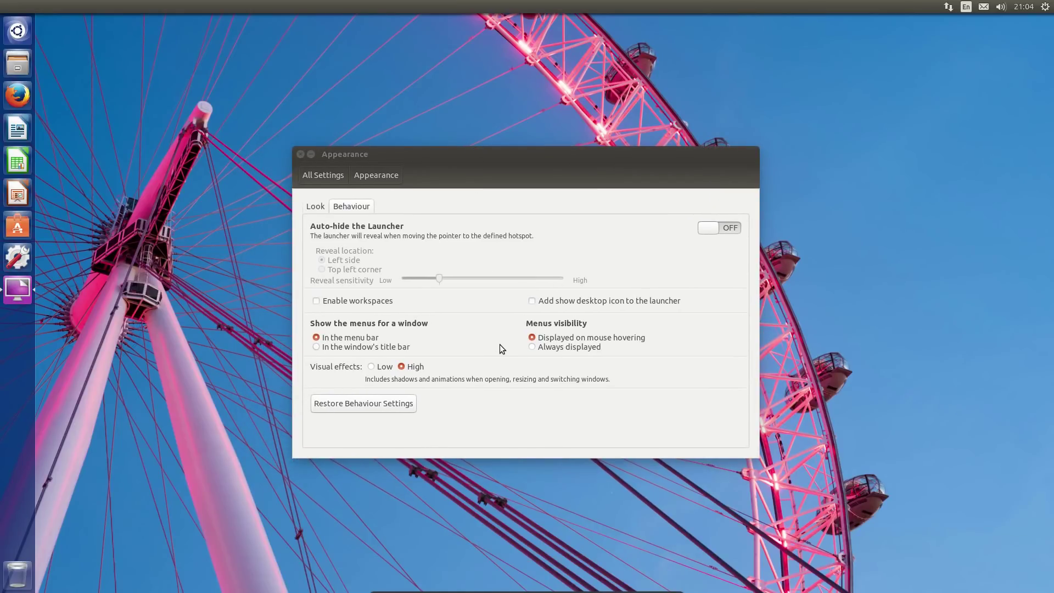
Step: Open a Files window on the Home folder and move it up and left
left_click(18, 63)
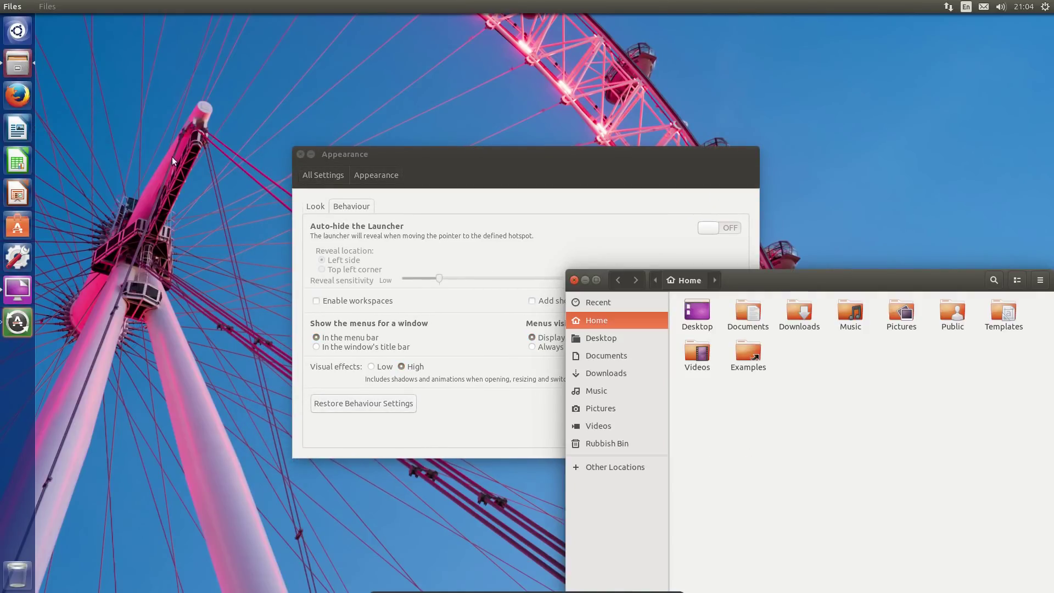
left_click_drag(814, 279, 691, 122)
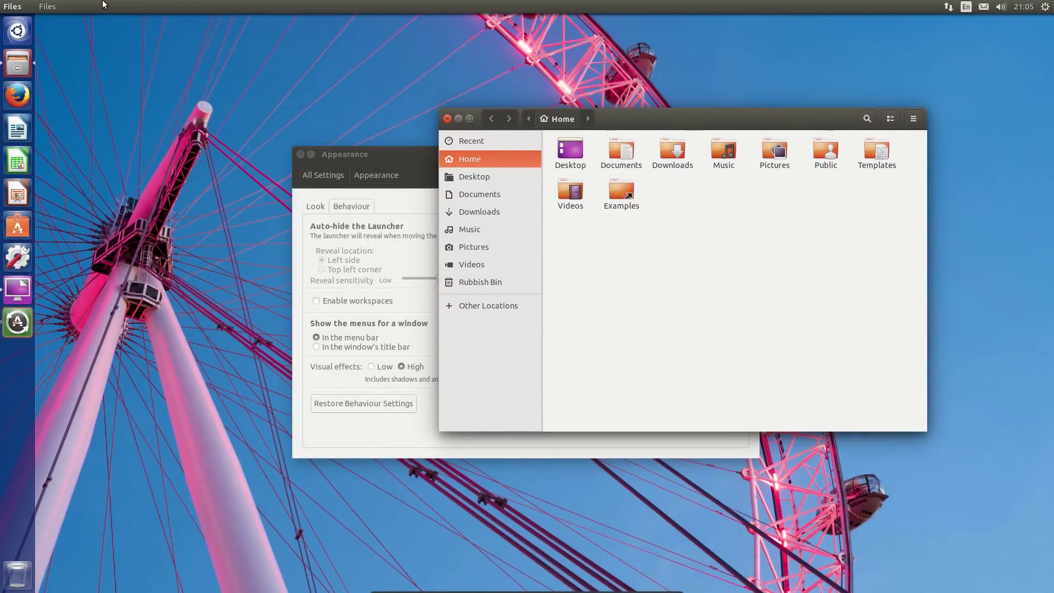
left_click(46, 6)
Step: Browse Writer's Insert menu, then dismiss the menus back to the blank document
left_click(346, 5)
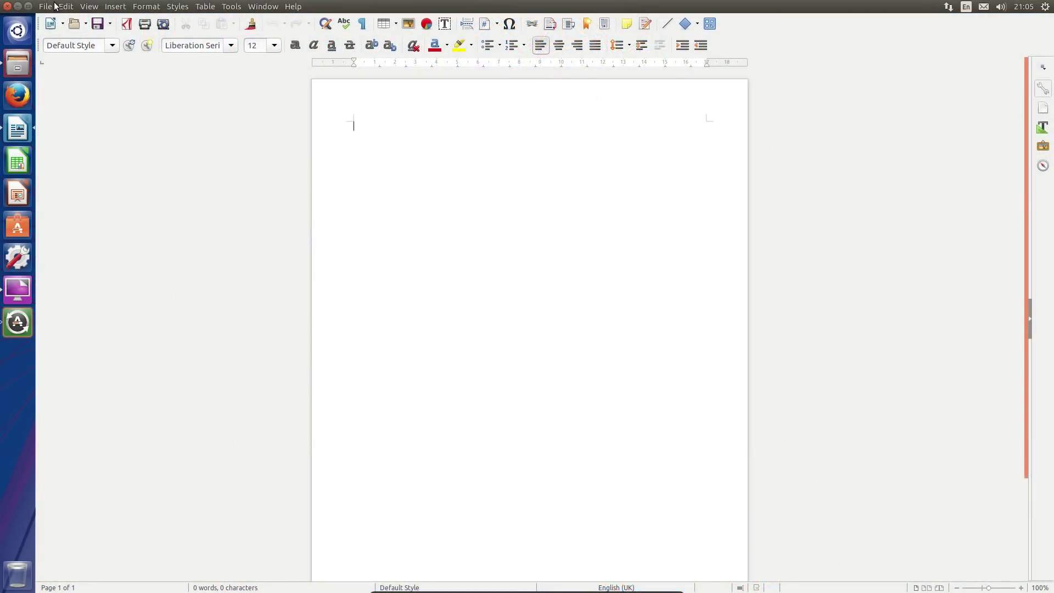
left_click(45, 6)
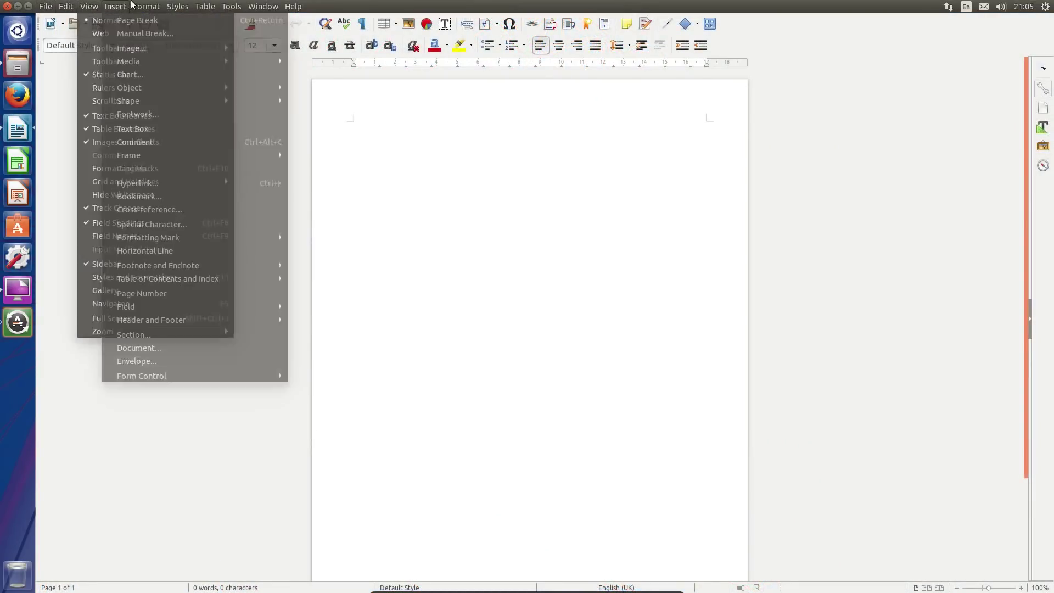
left_click(514, 7)
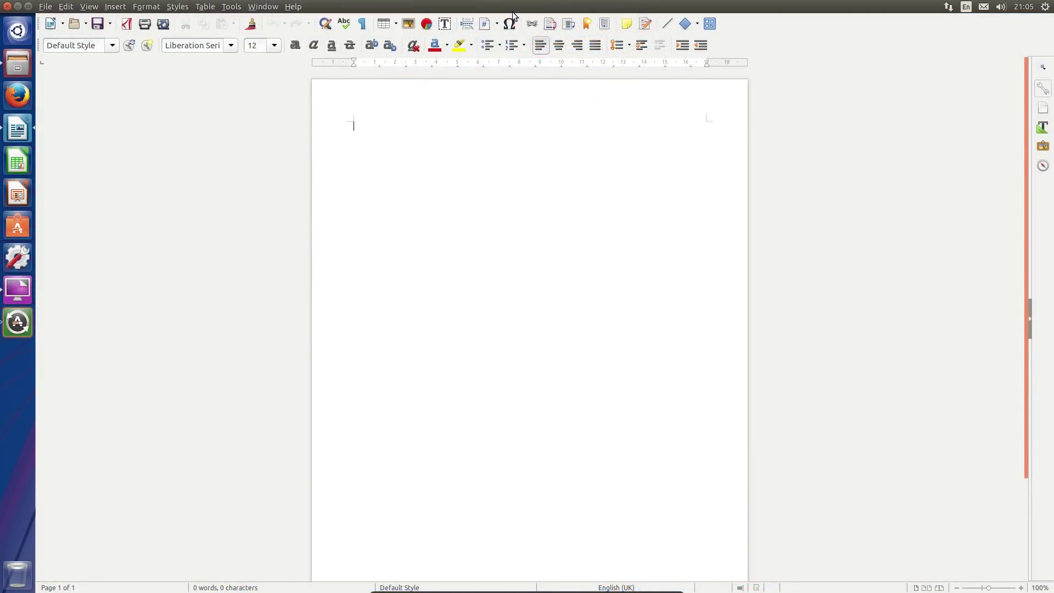
Step: Use the HUD search 'abo' to open About LibreOffice 5.4.1.2, then dismiss it
key("alt")
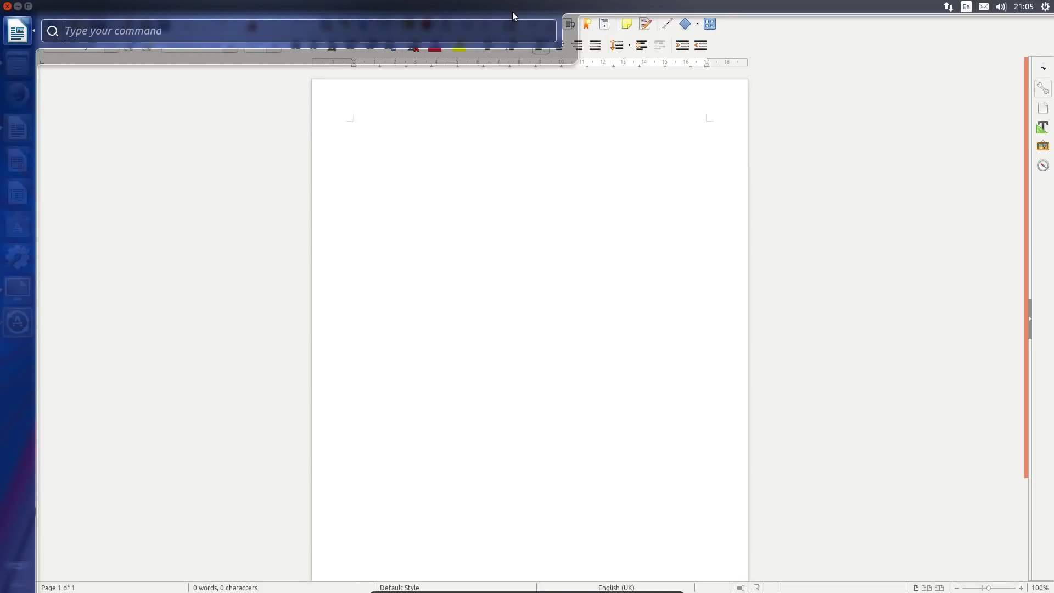
type("abo")
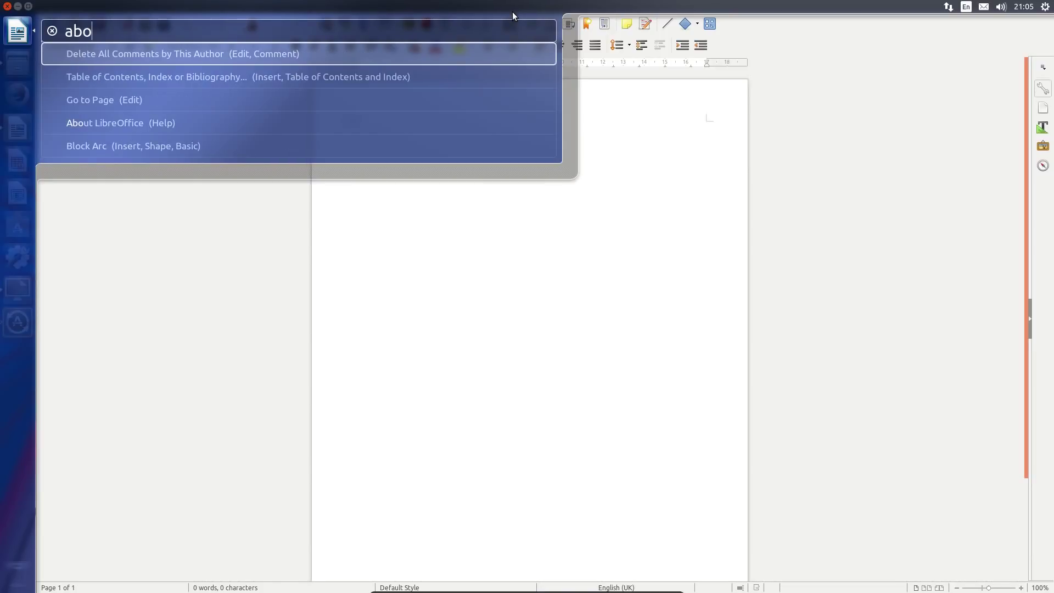
key("Down")
key("Down")
key("Down")
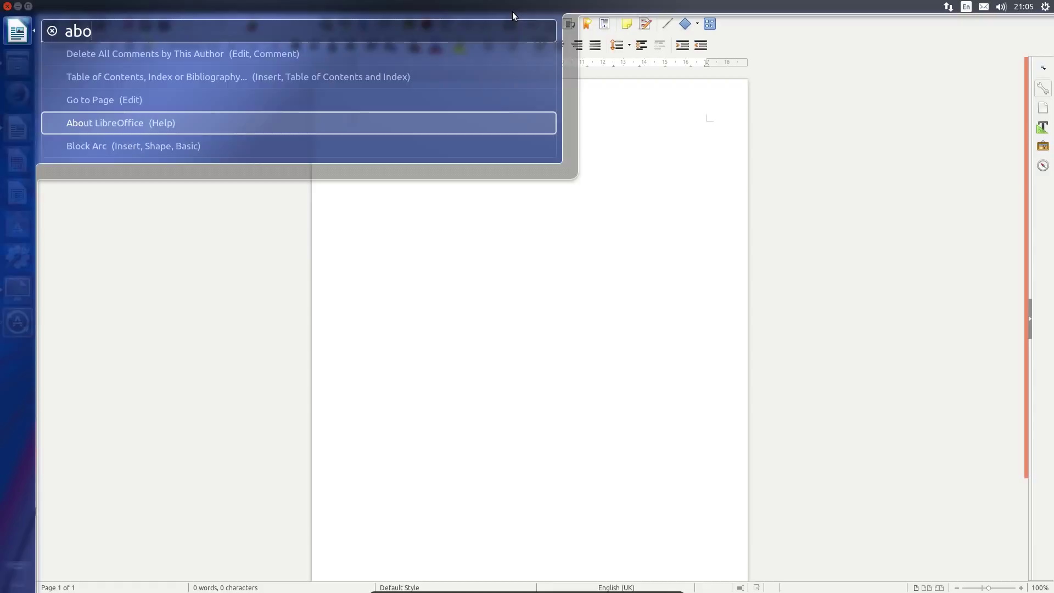
key("Return")
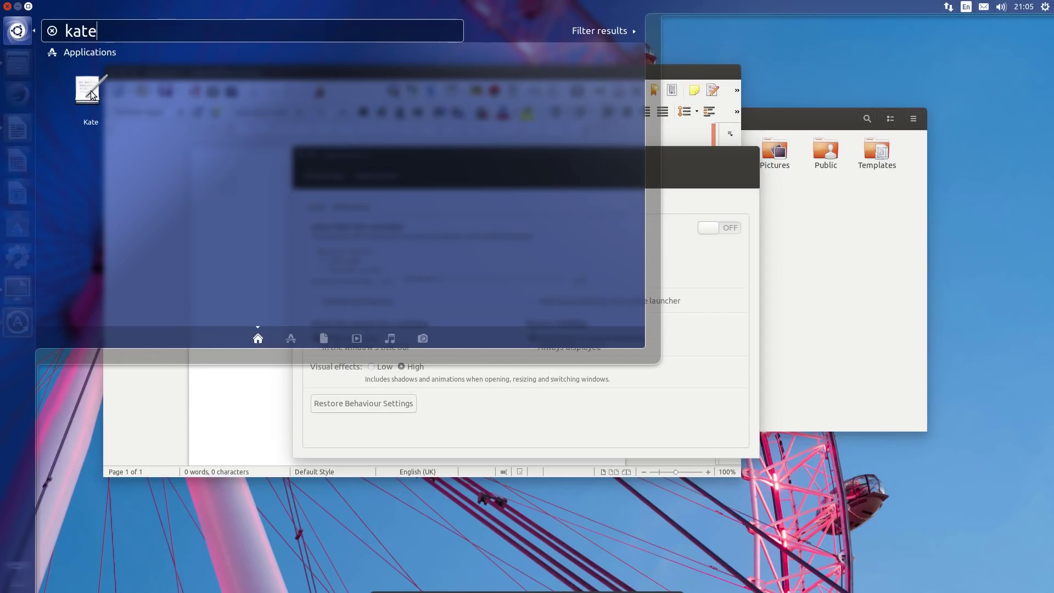
key("Return")
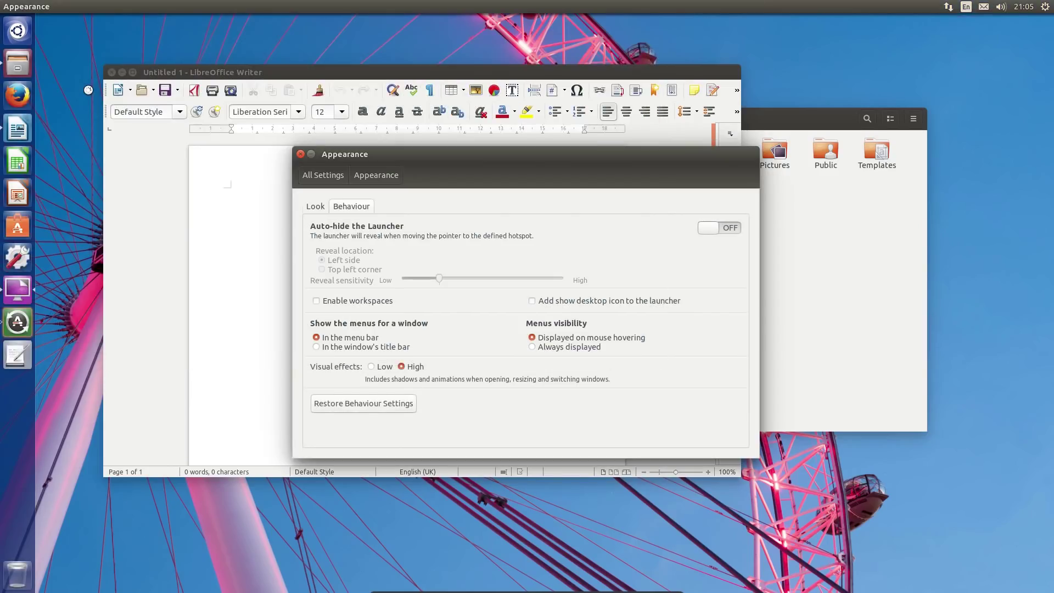
Step: Centre the Kate window and create Untitled (2) through the HUD search 'new'
left_click_drag(860, 326, 519, 187)
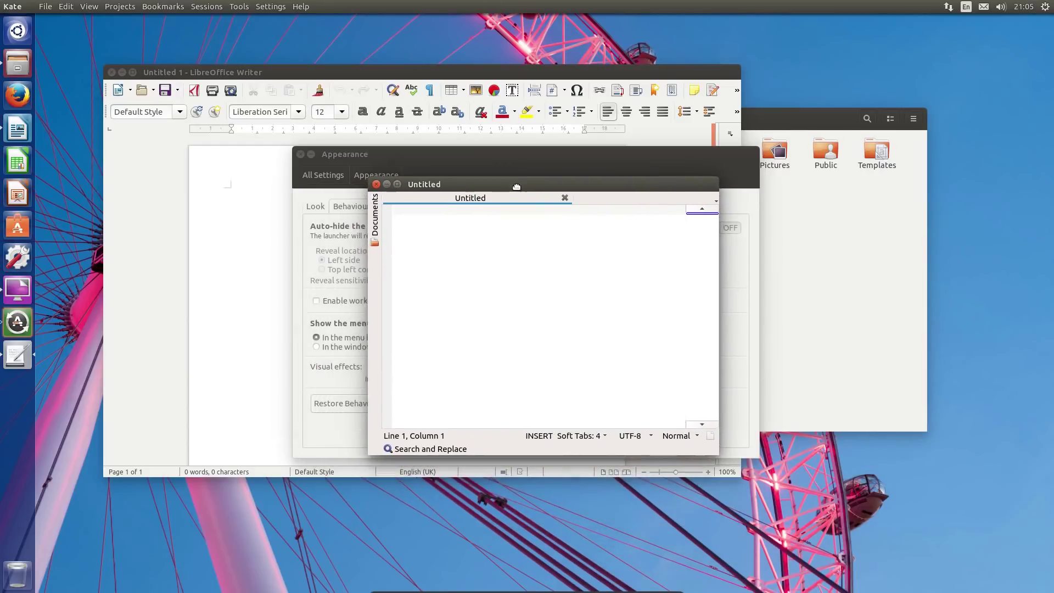
key("alt")
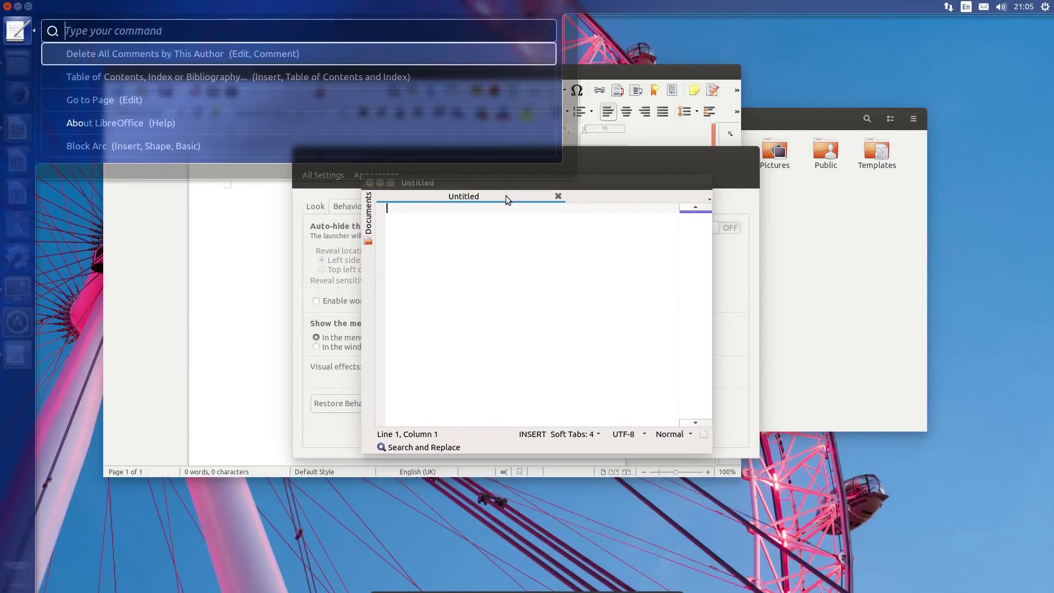
type("new")
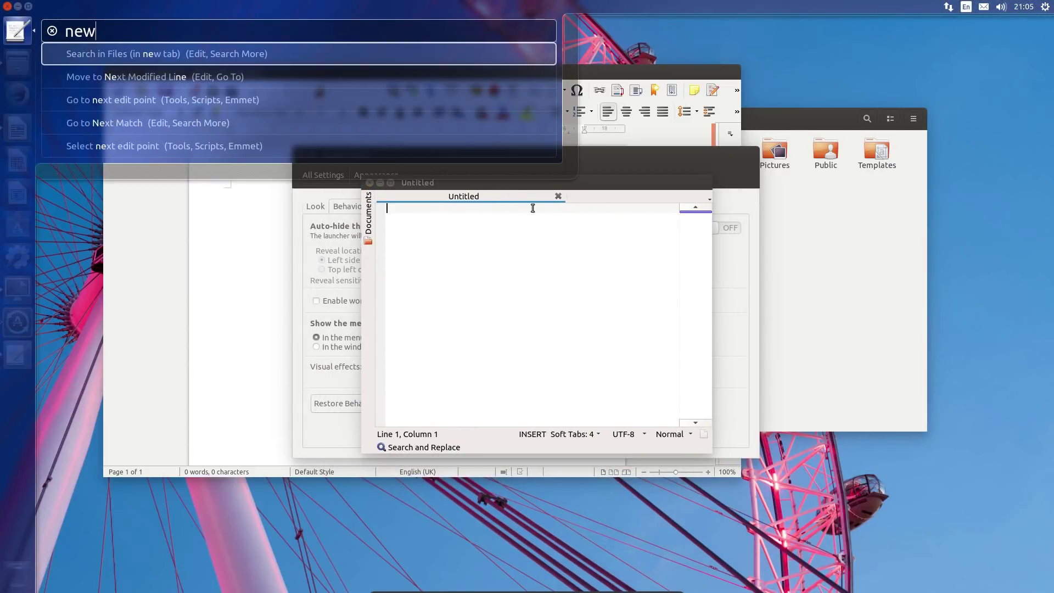
left_click(216, 49)
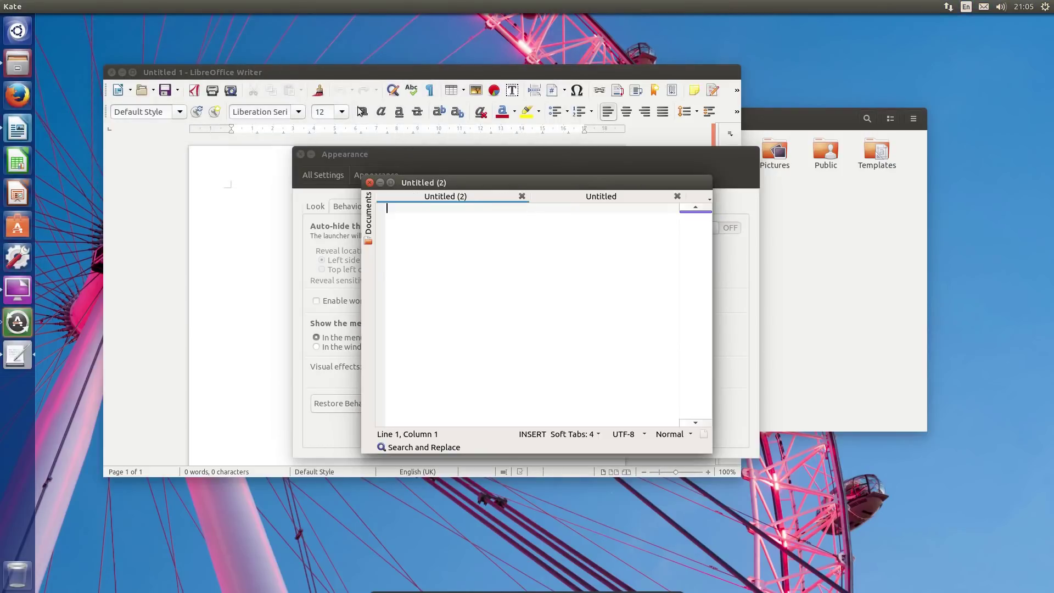
left_click(363, 338)
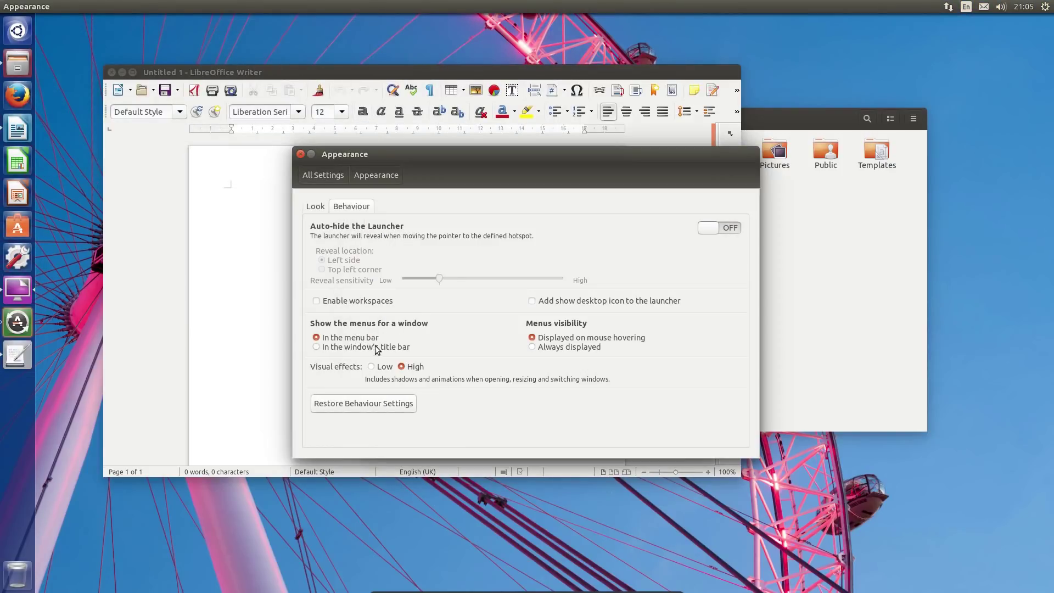
Step: Show window menus in the title bars and browse Writer's menus
left_click(377, 349)
left_click(291, 73)
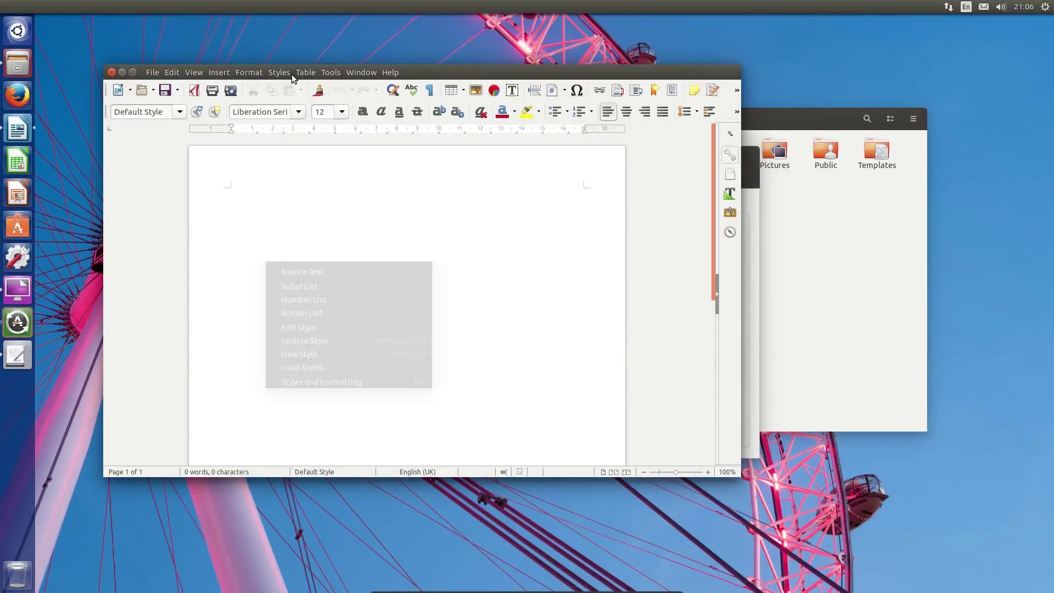
mouse_move(152, 72)
Step: Switch the Home folder window to list view and move it lower right
left_click(765, 119)
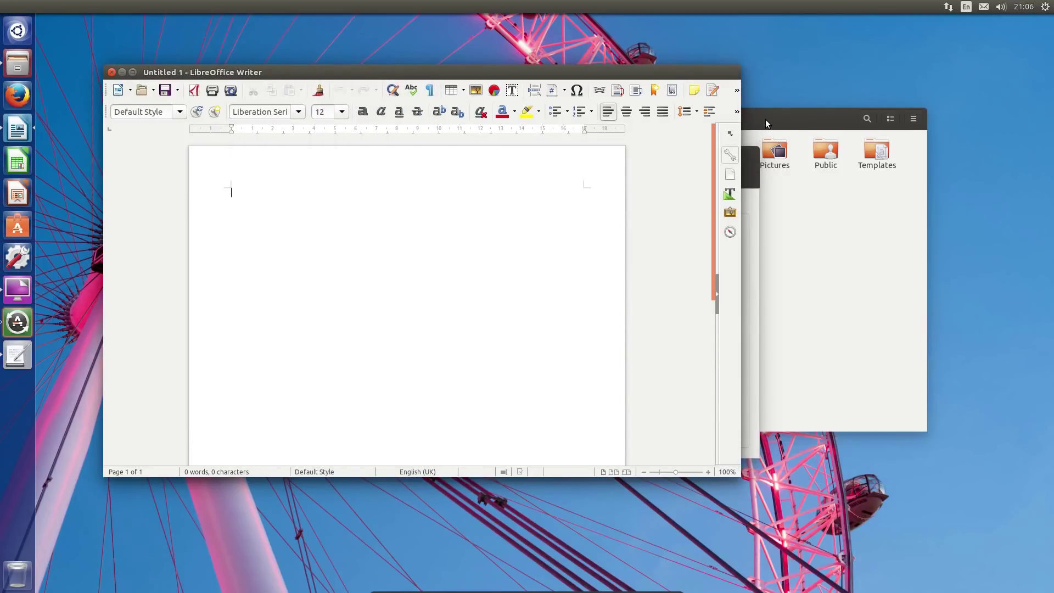
left_click(757, 118)
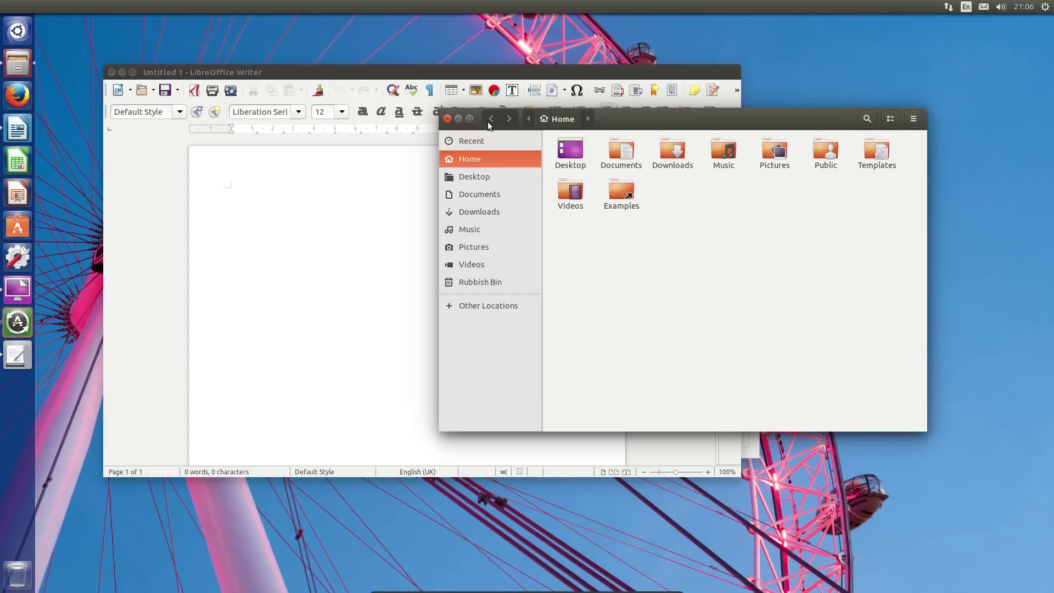
left_click(914, 118)
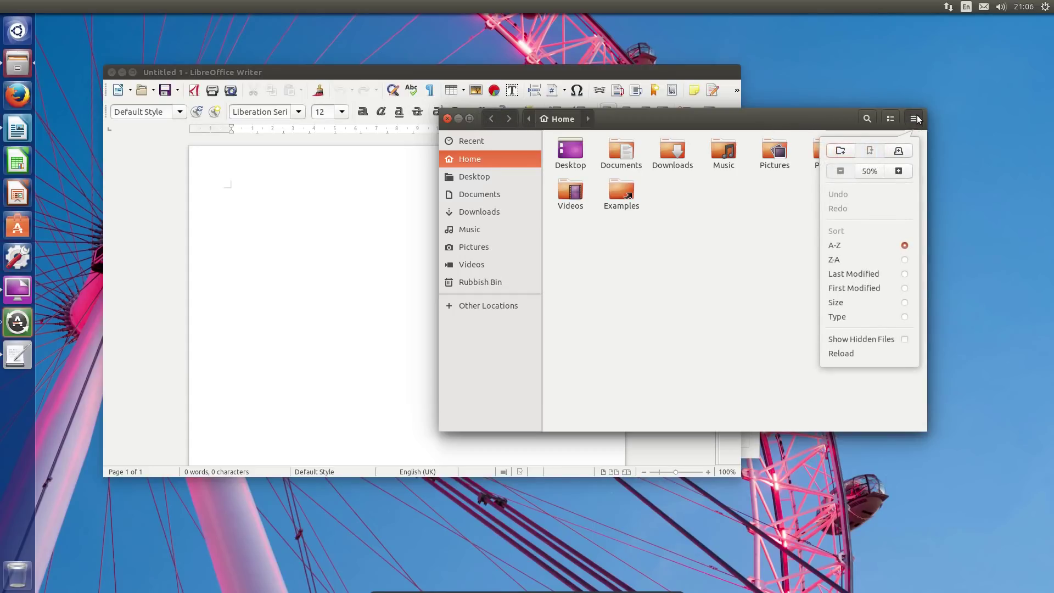
left_click(894, 118)
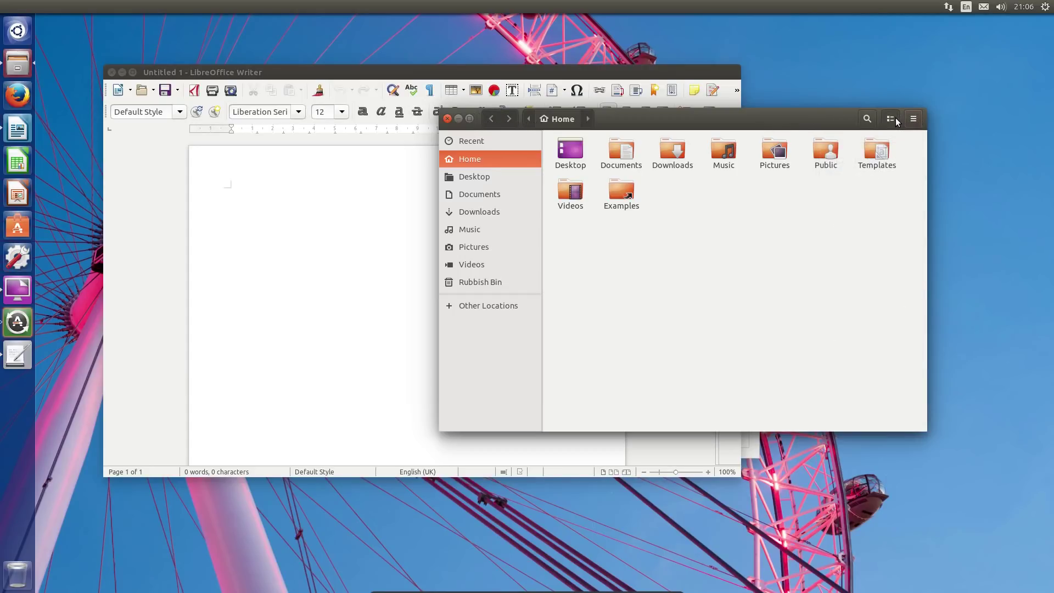
left_click(893, 118)
left_click_drag(686, 122, 805, 256)
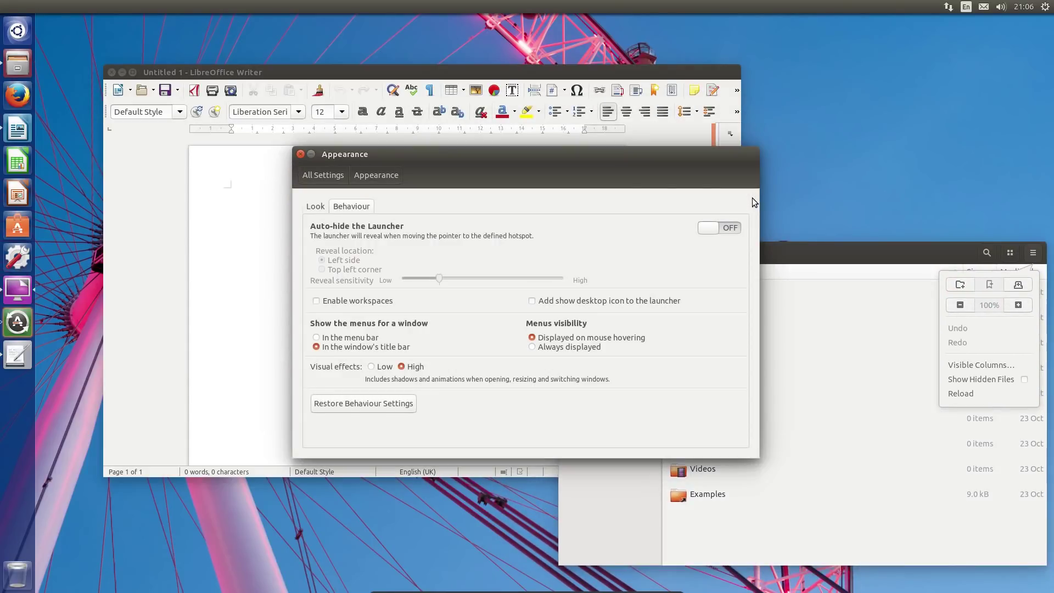
Step: Open a new blank Text Editor window from the launcher
mouse_move(490, 159)
left_click(21, 355)
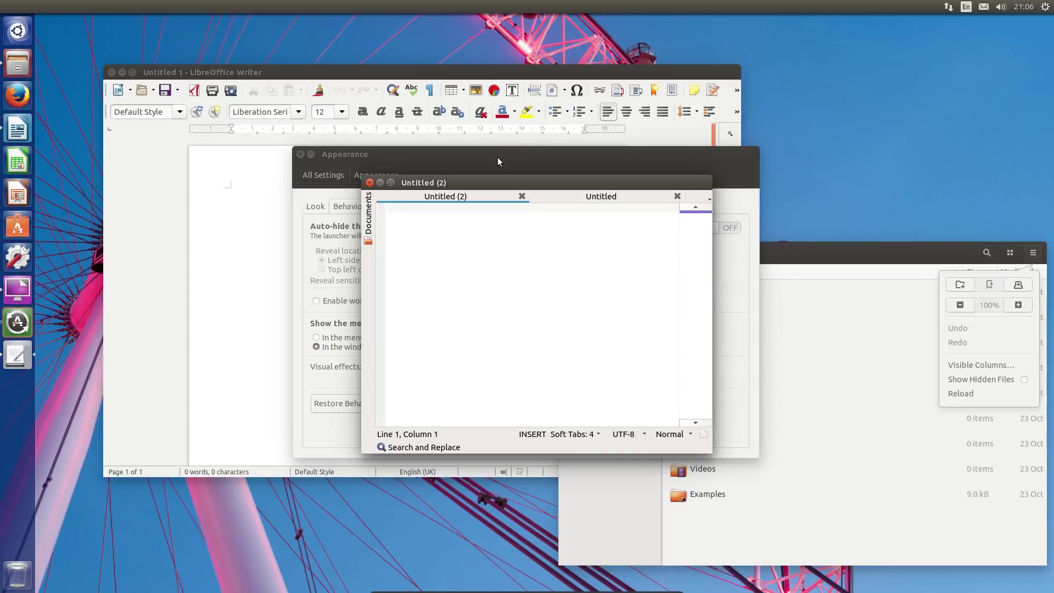
mouse_move(436, 183)
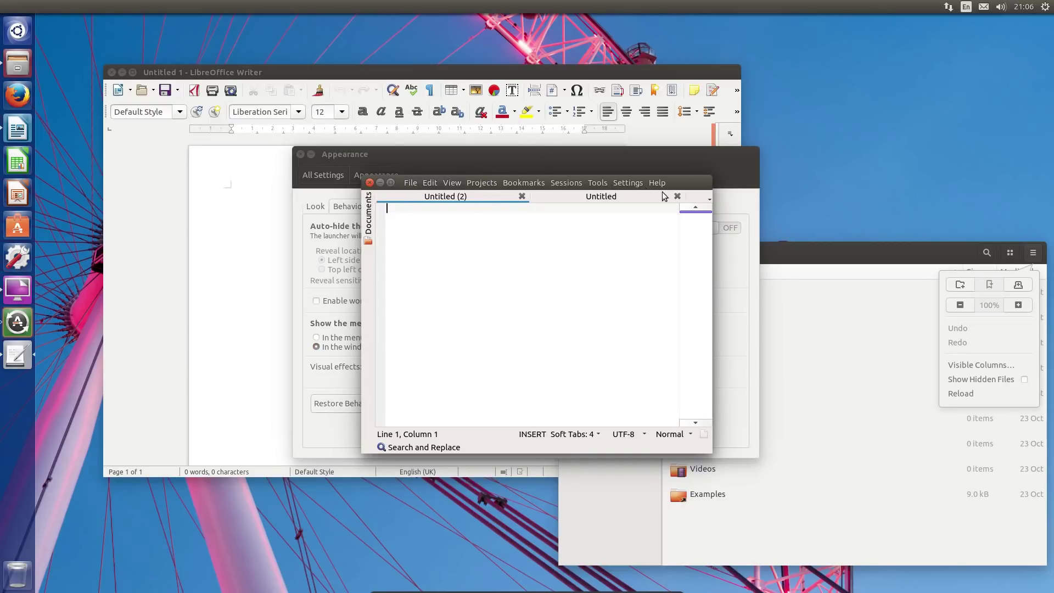
Step: Search 'rhy' in the Dash to launch Rhythmbox, with Clementine also opening
key("super")
type("rhy")
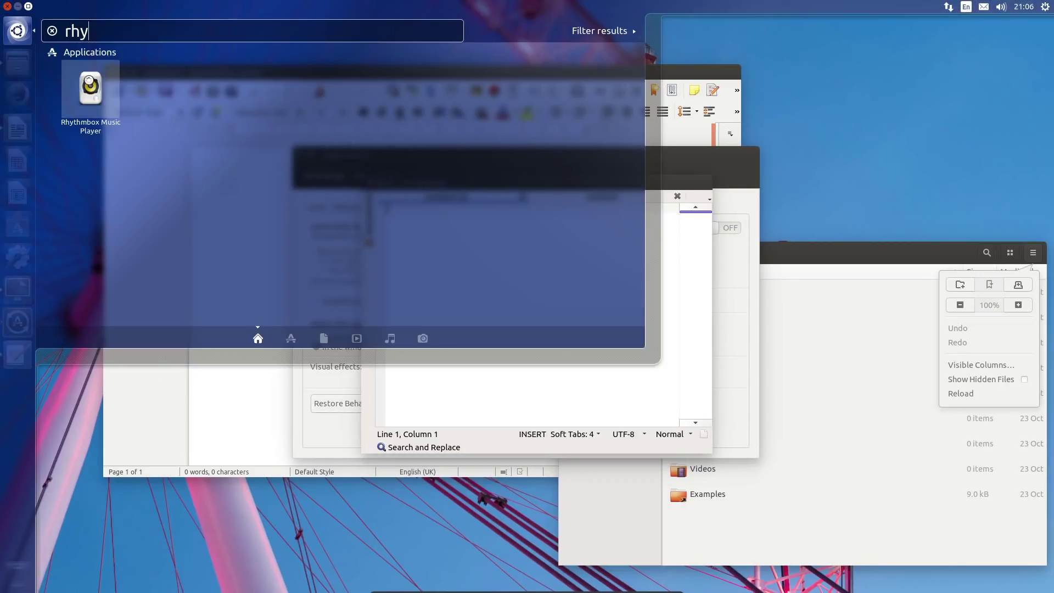
left_click(88, 92)
mouse_move(84, 20)
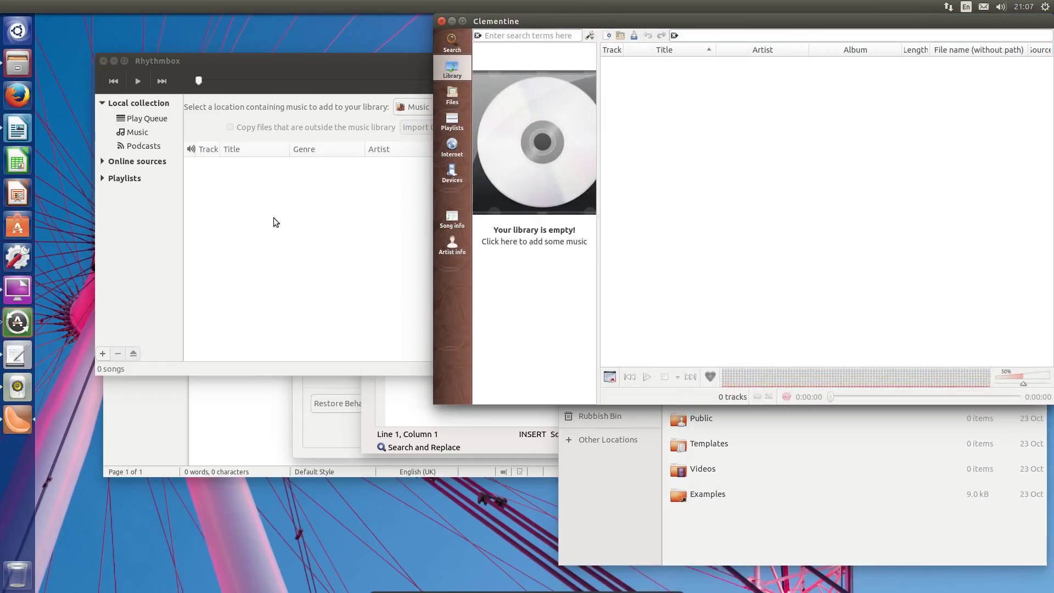
mouse_move(523, 26)
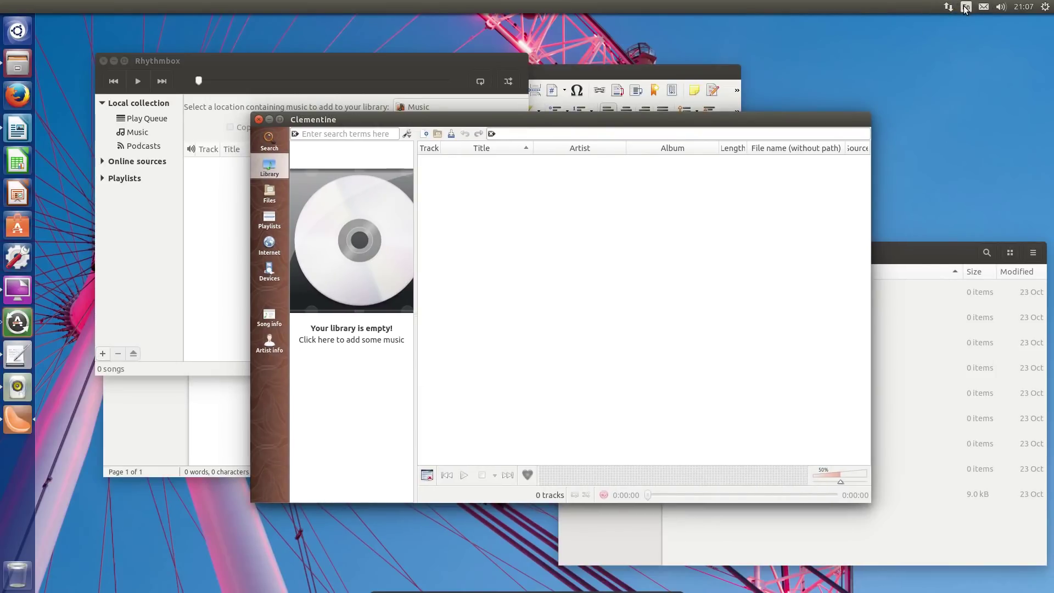
Step: Close the Clementine window with its title-bar close button
left_click(259, 120)
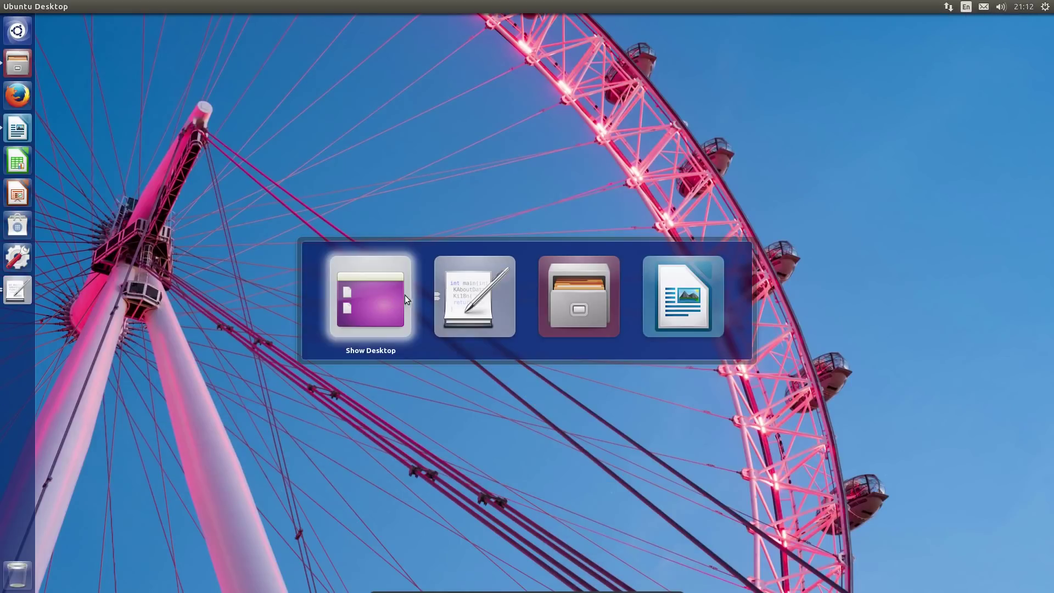
Step: Alt+Tab through the apps to Writer, show the desktop, then launch Files Home and Kate
key("alt+Tab")
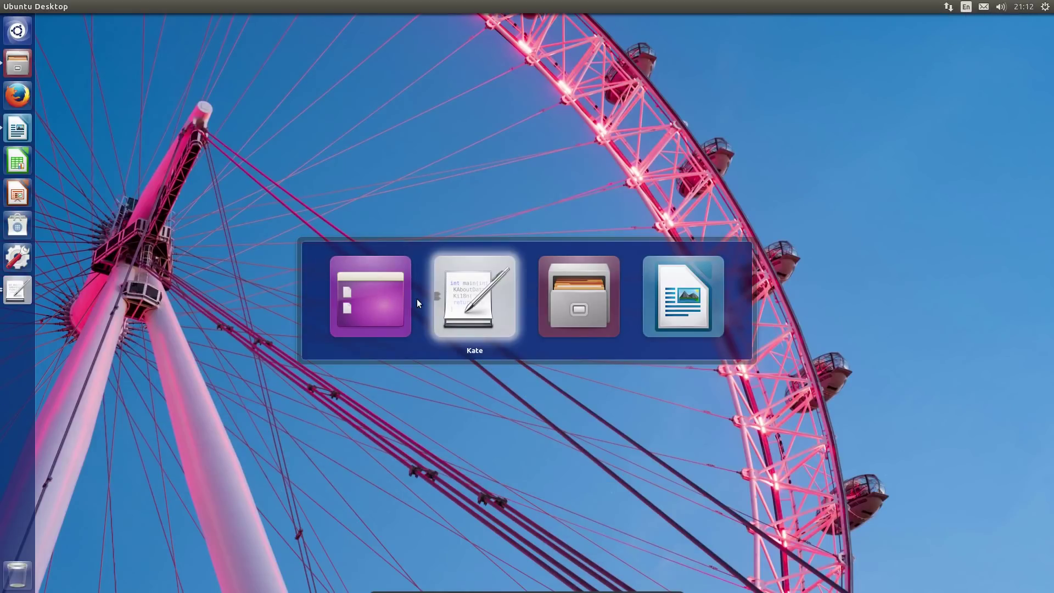
key("alt+Tab")
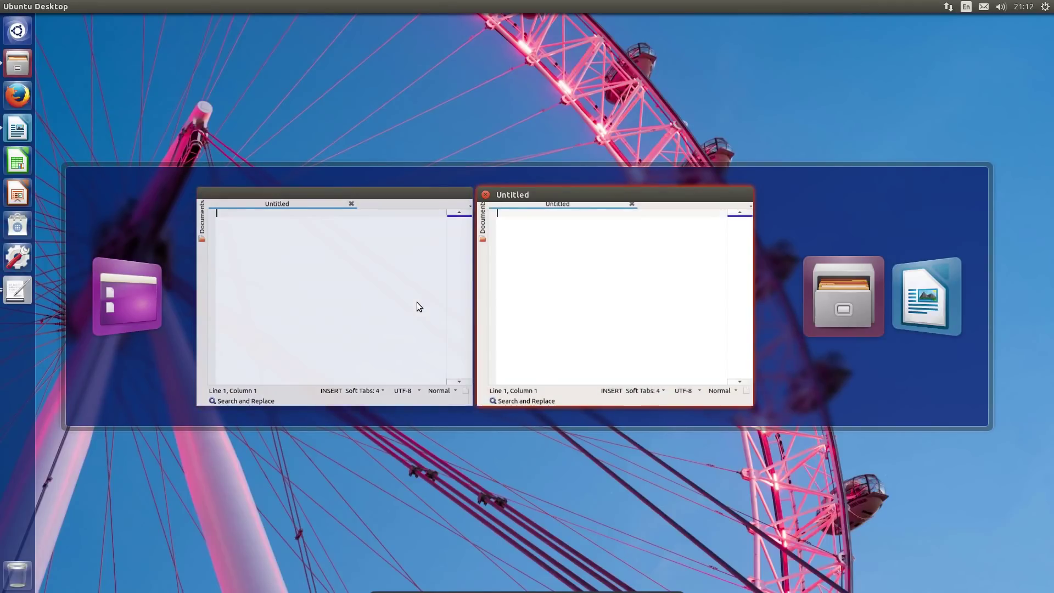
key("alt+Tab")
key("alt+Tab")
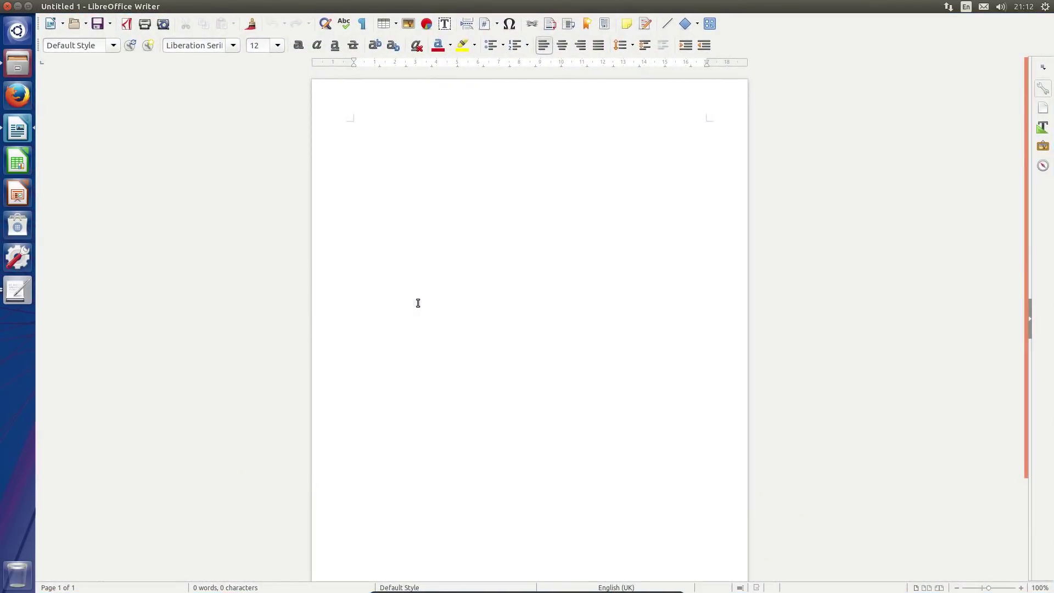
key("ctrl+super+d")
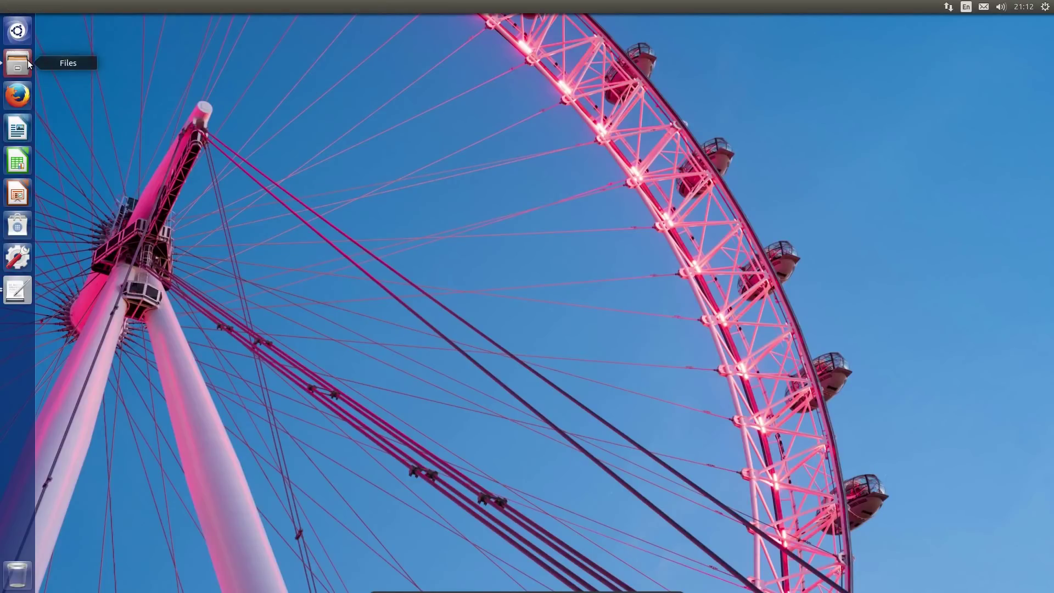
left_click(27, 64)
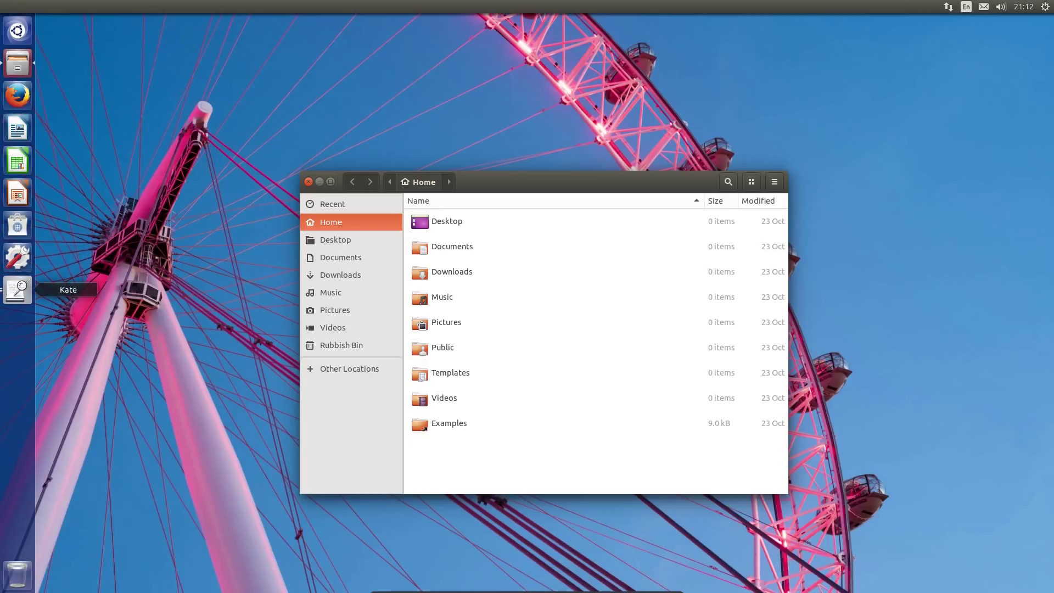
left_click(17, 289)
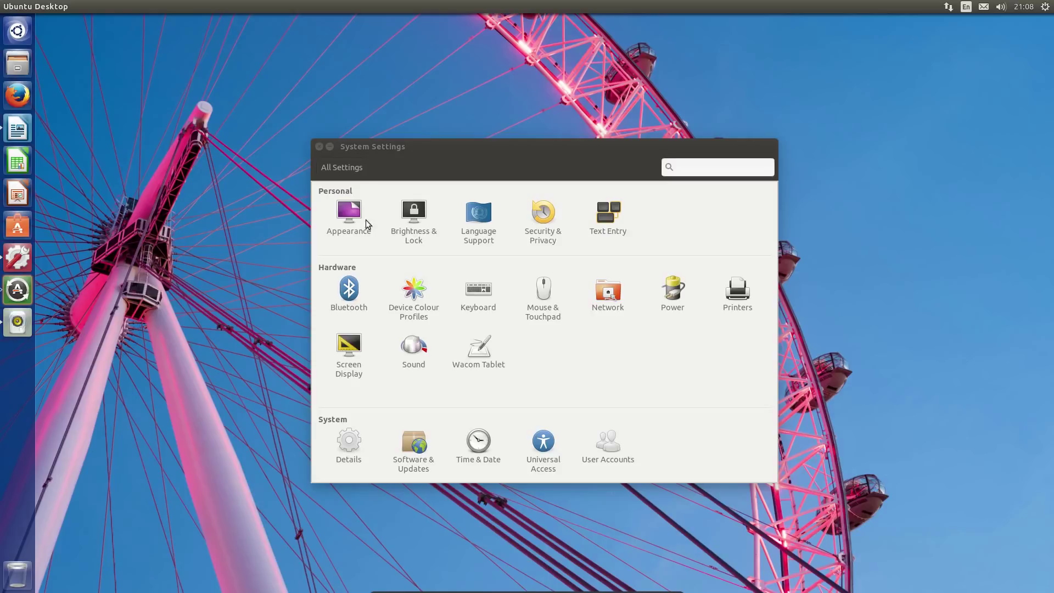
Step: Launch Settings from the Dash, close its window, and bring the Dash search back up
key("super")
left_click(88, 86)
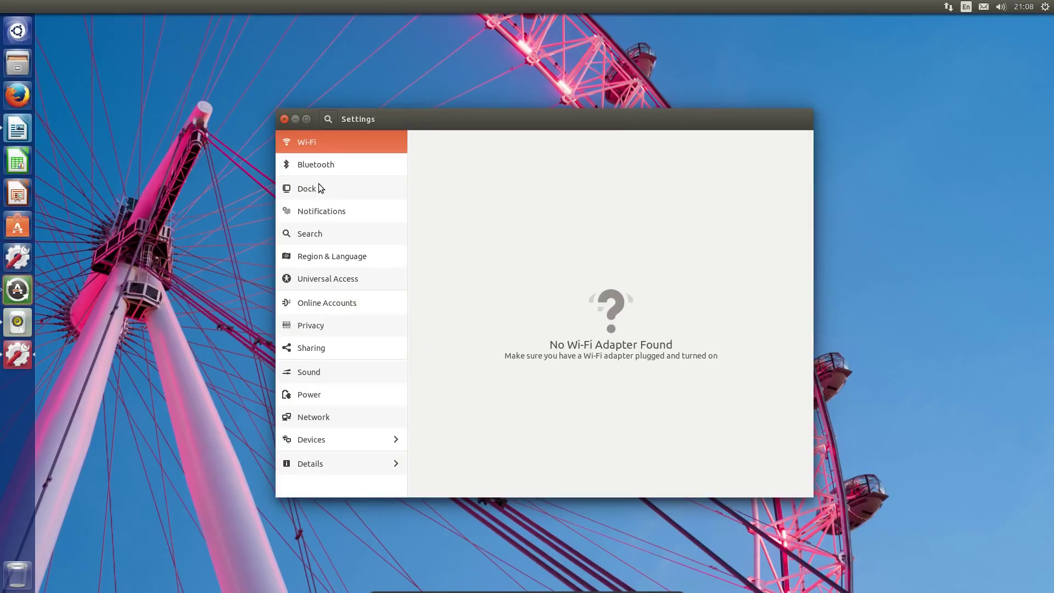
left_click(283, 119)
key("super")
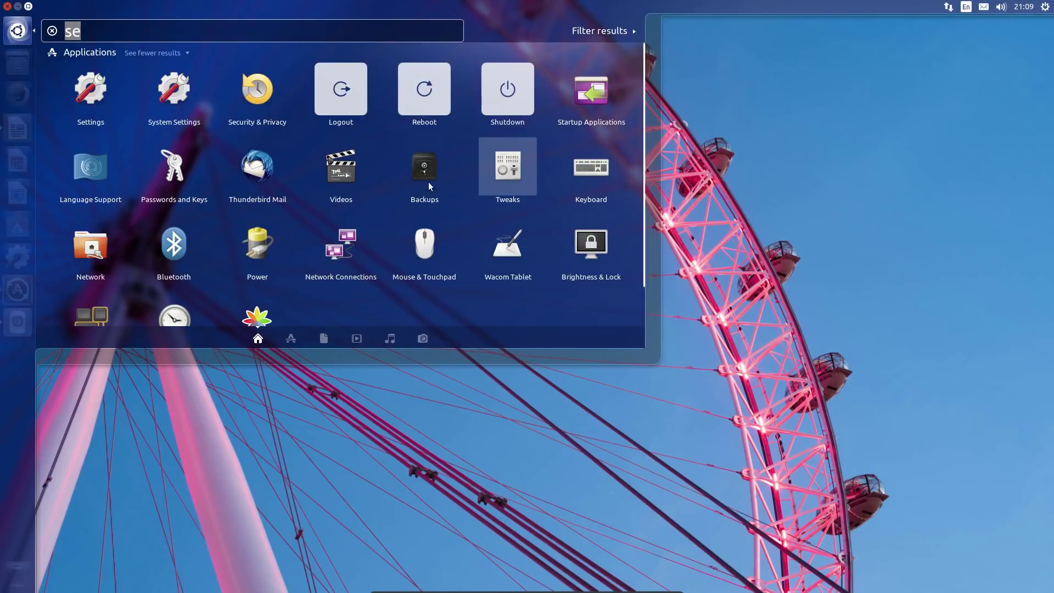
Step: Search 'sys' in the Dash Applications lens, launch System Monitor, and show its Resources graphs
scroll(404, 227, "down", 1)
left_click(422, 337)
left_click(291, 338)
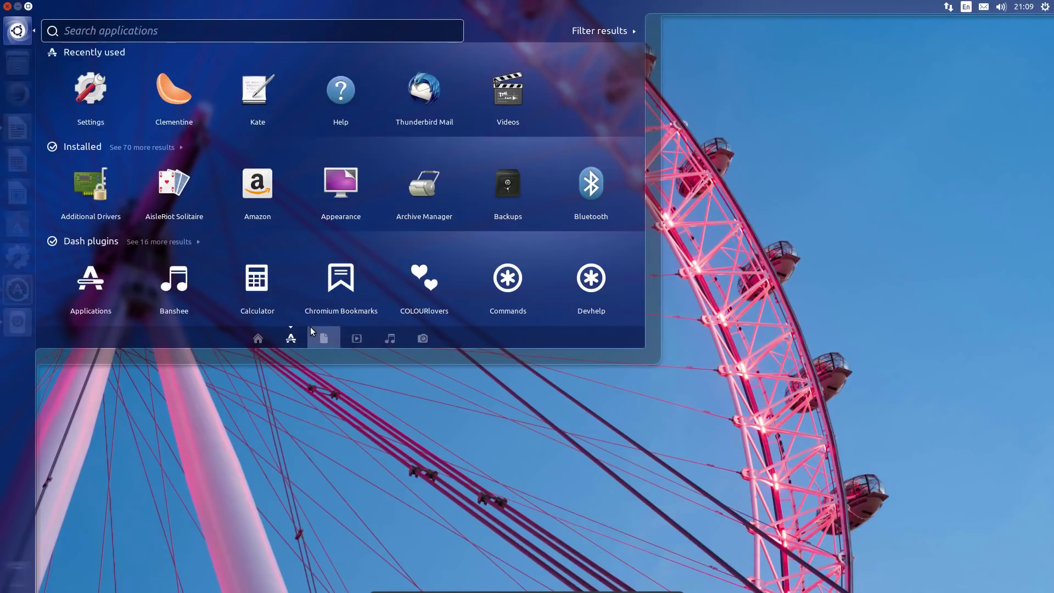
left_click(601, 31)
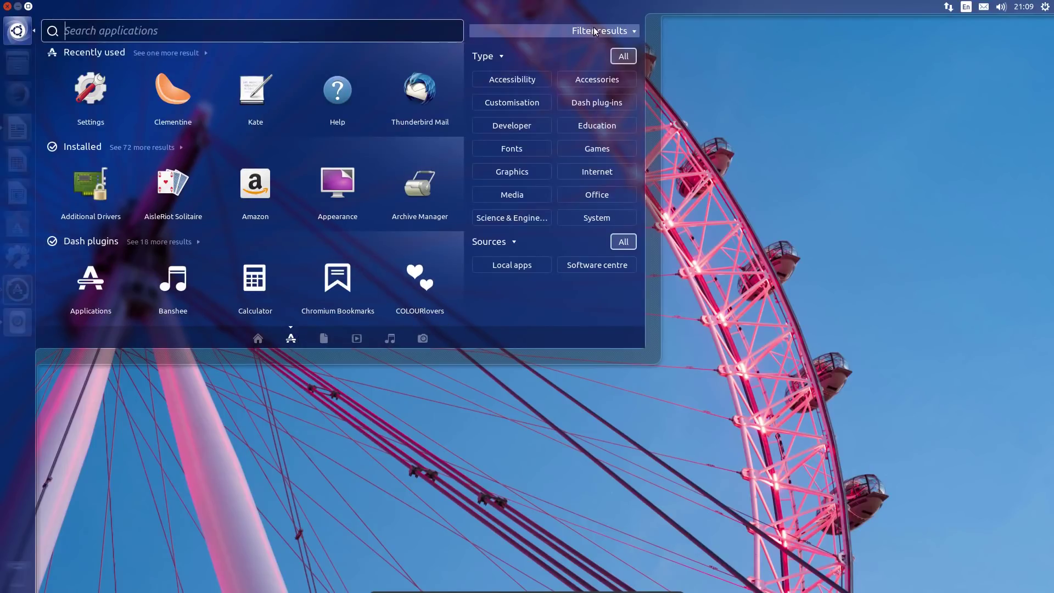
type("sys")
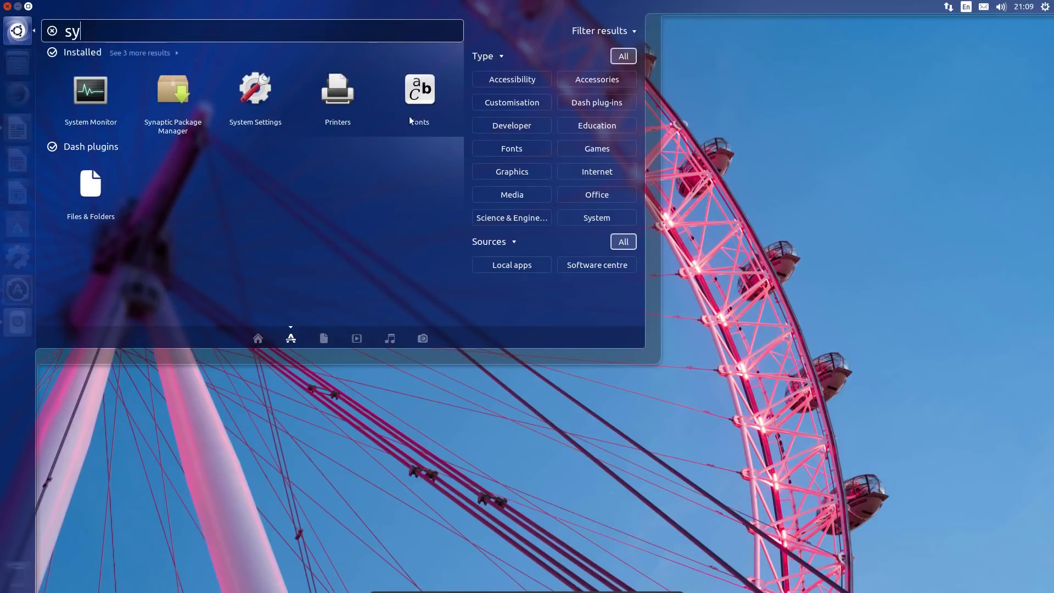
left_click(100, 106)
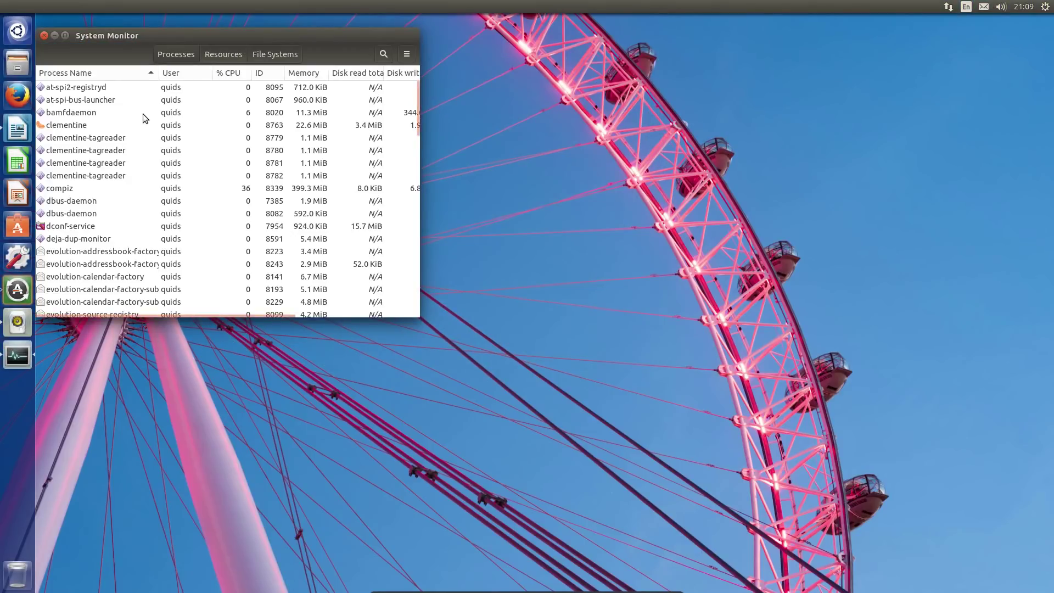
left_click(218, 56)
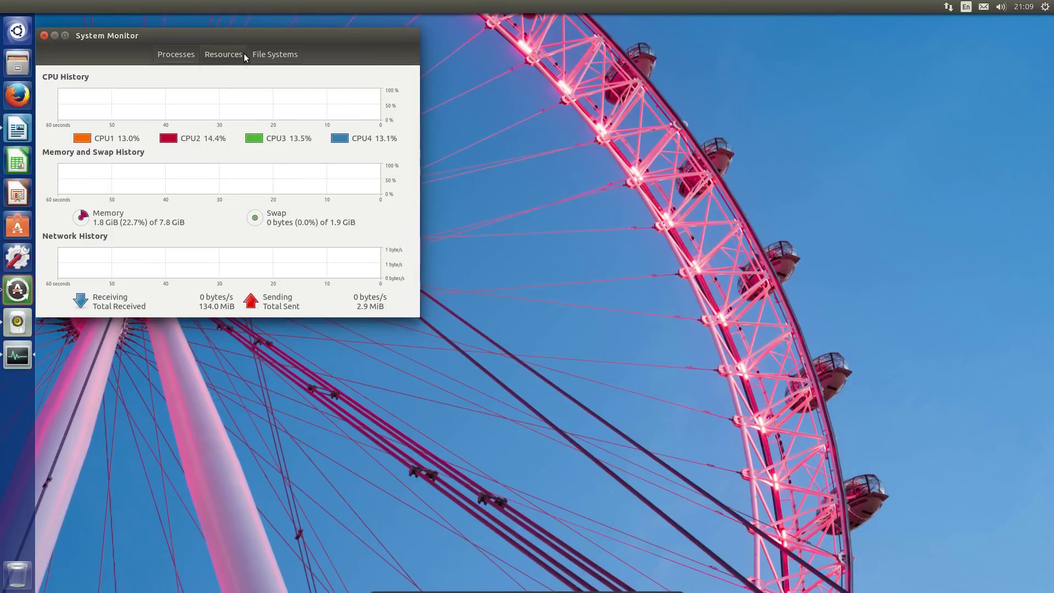